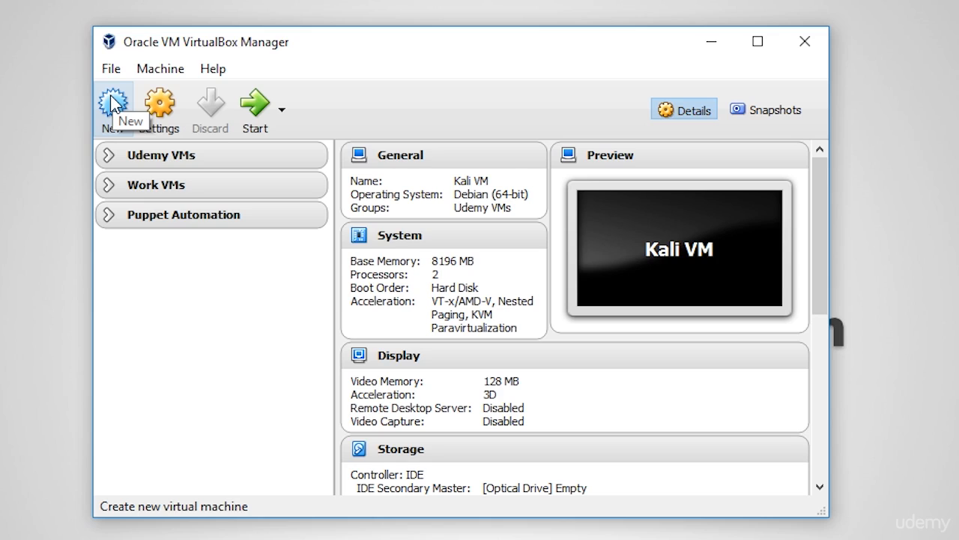
# Step: Start creating a new virtual machine and switch the creation wizard to Expert Mode
pyautogui.click(112, 68)
pyautogui.moveTo(153, 68)
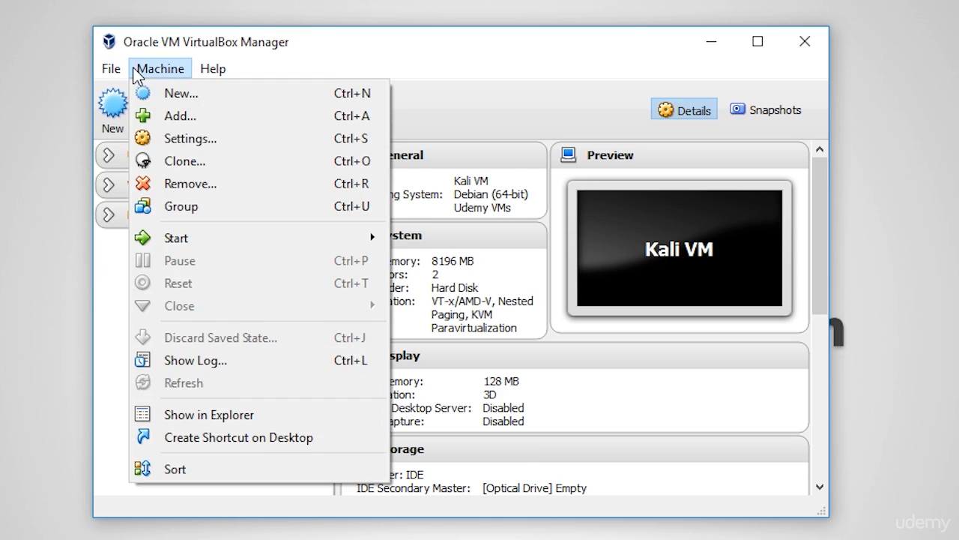
pyautogui.click(159, 100)
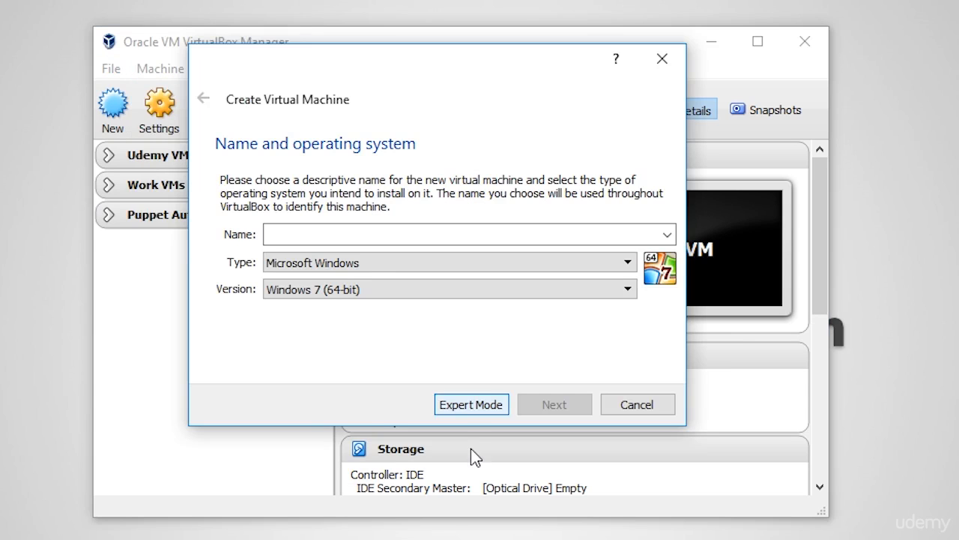
pyautogui.click(458, 410)
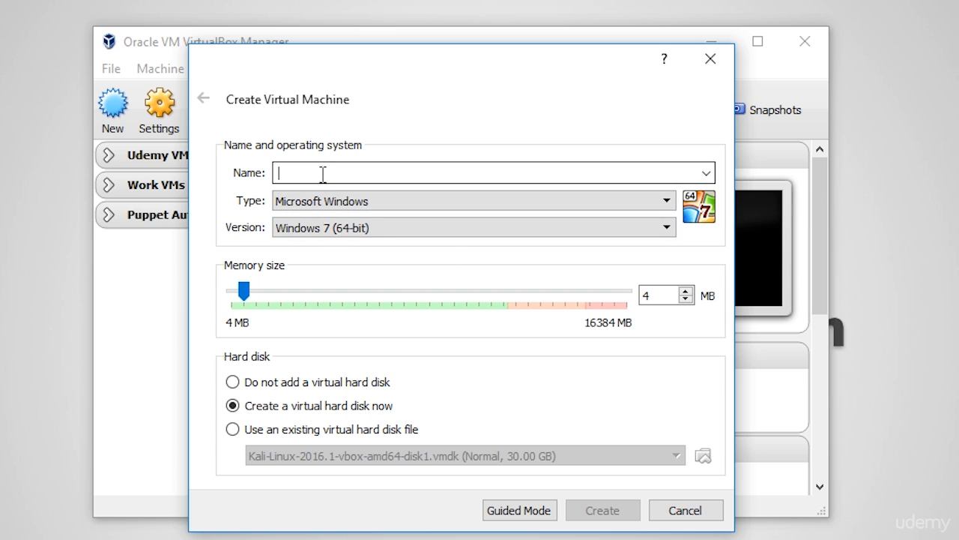
# Step: Name the virtual machine "Windows Server 2016 - DC01" and set its version to Windows 2012 (64-bit)
pyautogui.write('Windows ')
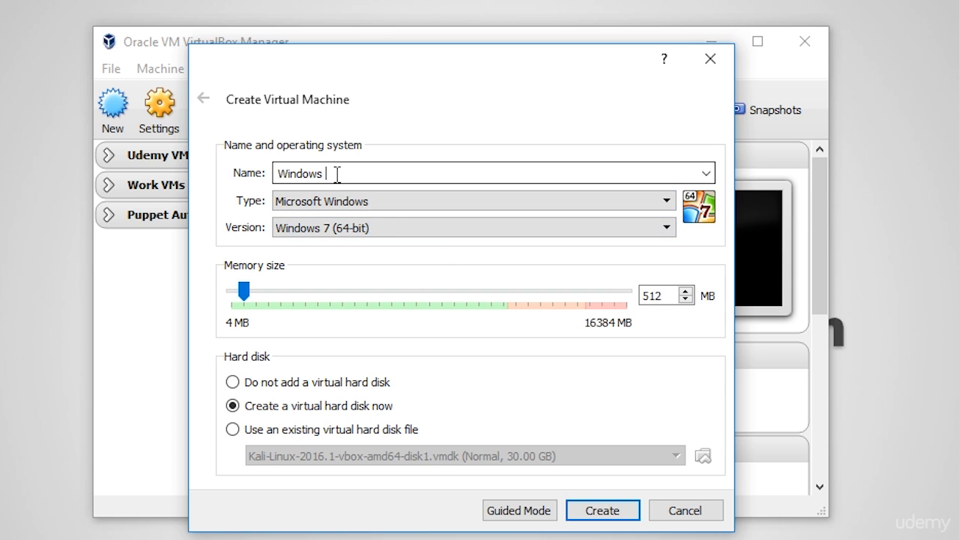
pyautogui.write('Server 2016 - DC01')
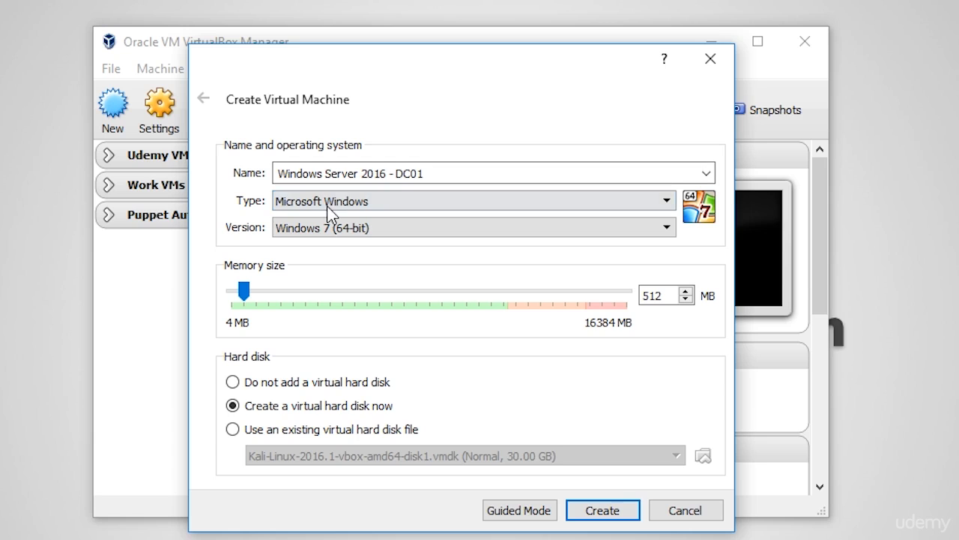
pyautogui.click(529, 229)
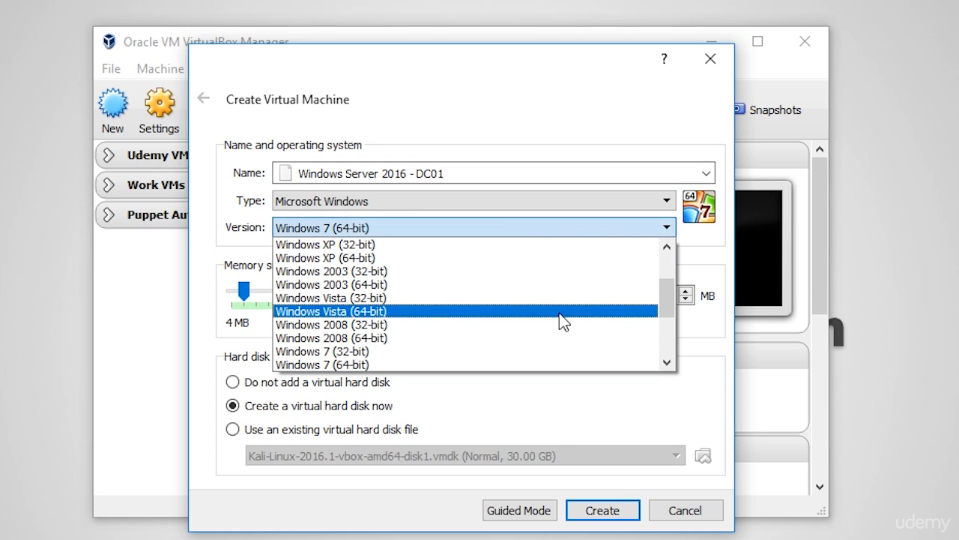
pyautogui.moveTo(666, 308); pyautogui.dragTo(679, 330)
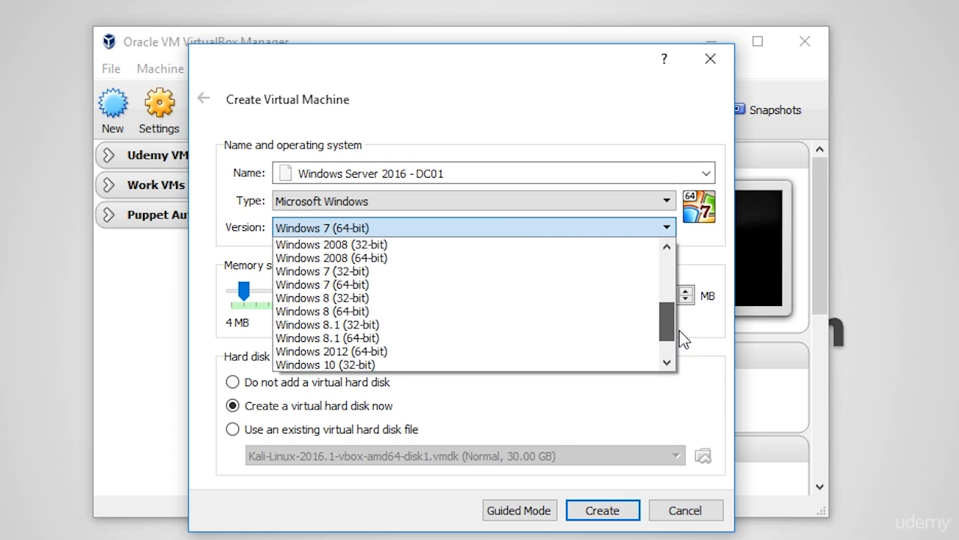
pyautogui.click(572, 355)
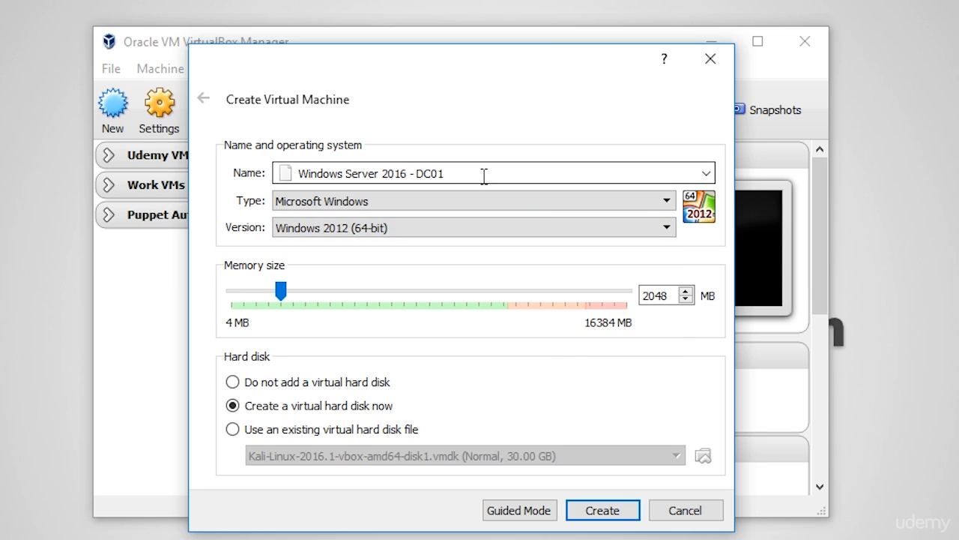
pyautogui.click(454, 177)
pyautogui.moveTo(454, 177); pyautogui.dragTo(397, 174)
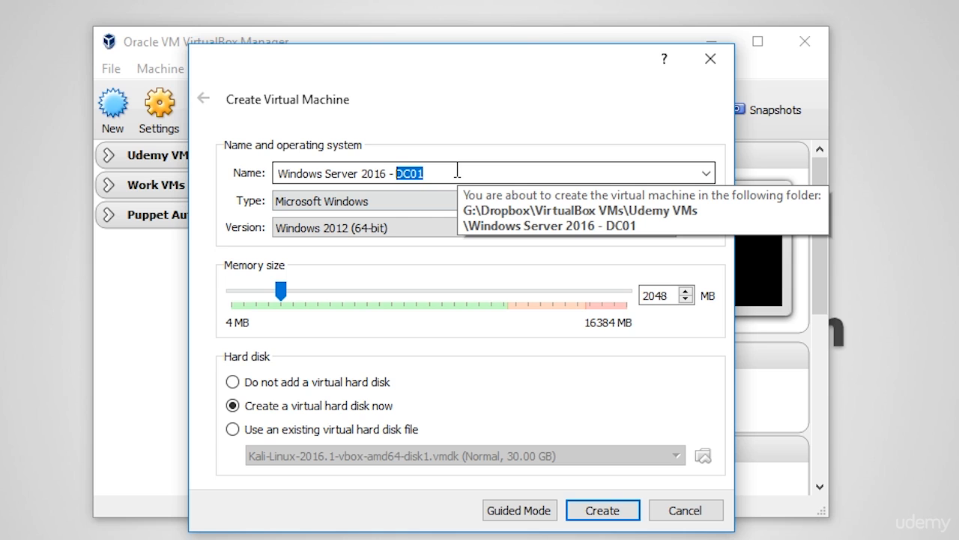
pyautogui.click(443, 224)
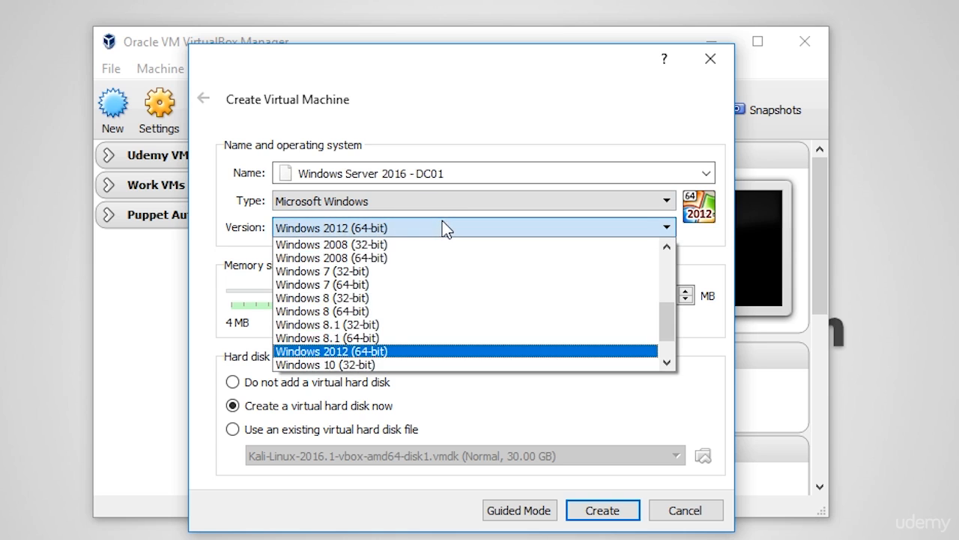
pyautogui.click(441, 353)
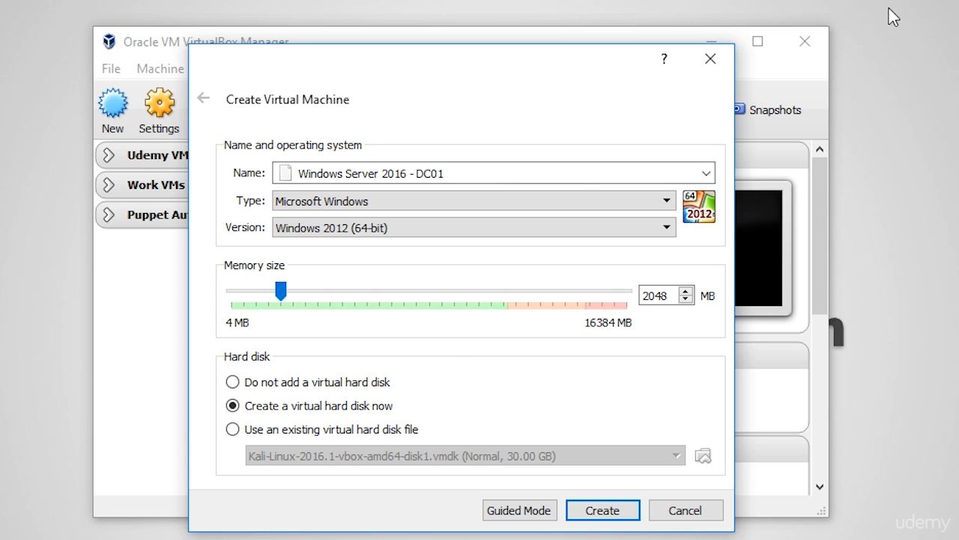
# Step: Try memory sizes of 4096 MB and 1700 MB for the new virtual machine
pyautogui.doubleClick(654, 296)
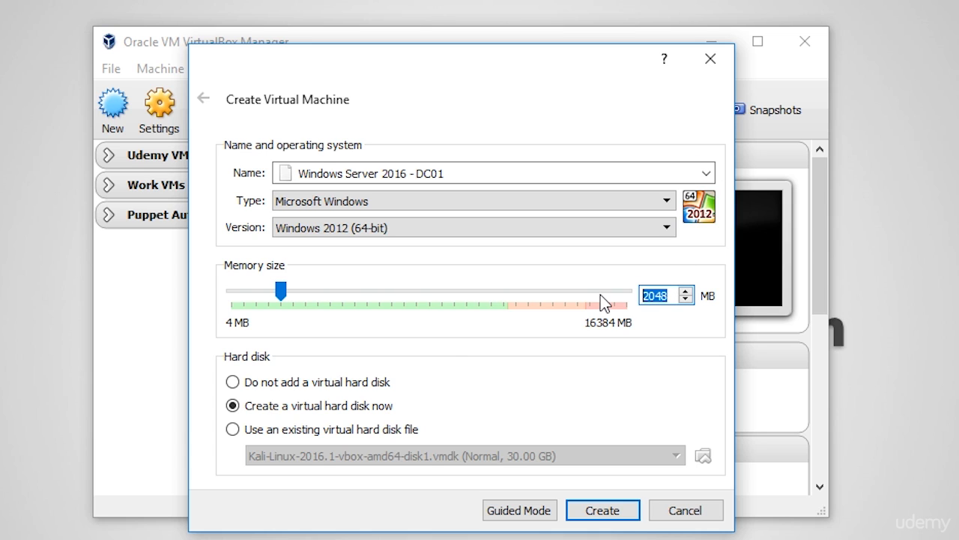
pyautogui.write('4096')
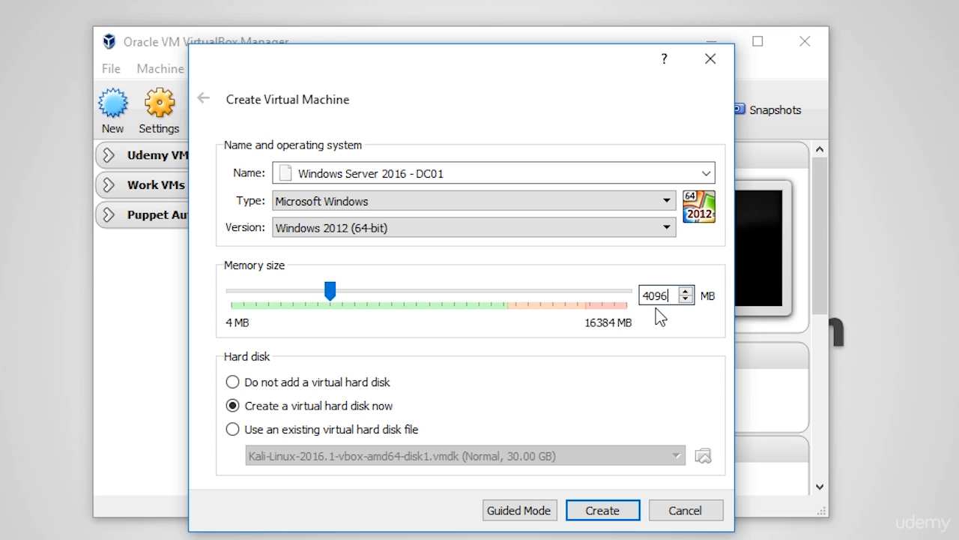
pyautogui.moveTo(668, 295); pyautogui.dragTo(562, 309)
pyautogui.write('1700')
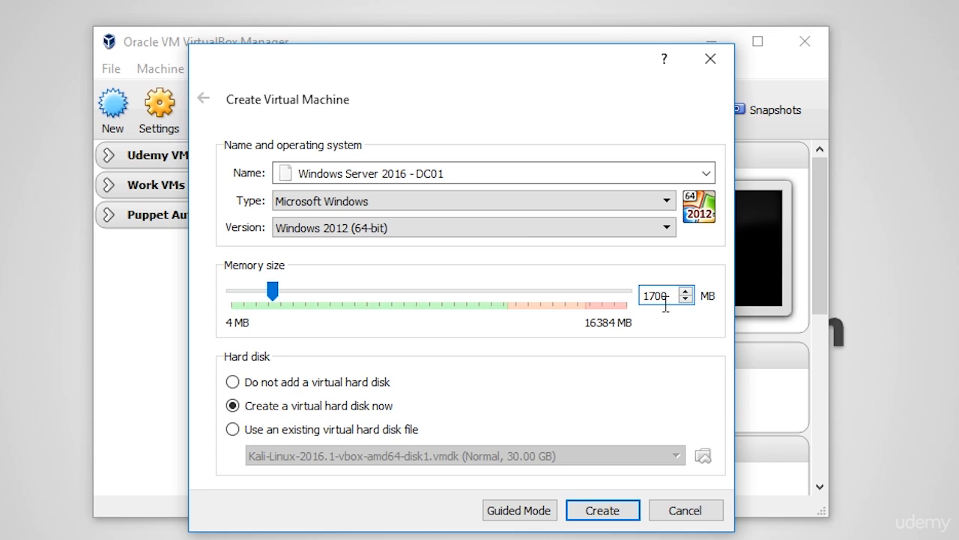
# Step: Set the memory size to 4096 MB and proceed to creating the virtual hard disk
pyautogui.moveTo(661, 296); pyautogui.dragTo(553, 300)
pyautogui.write('4096')
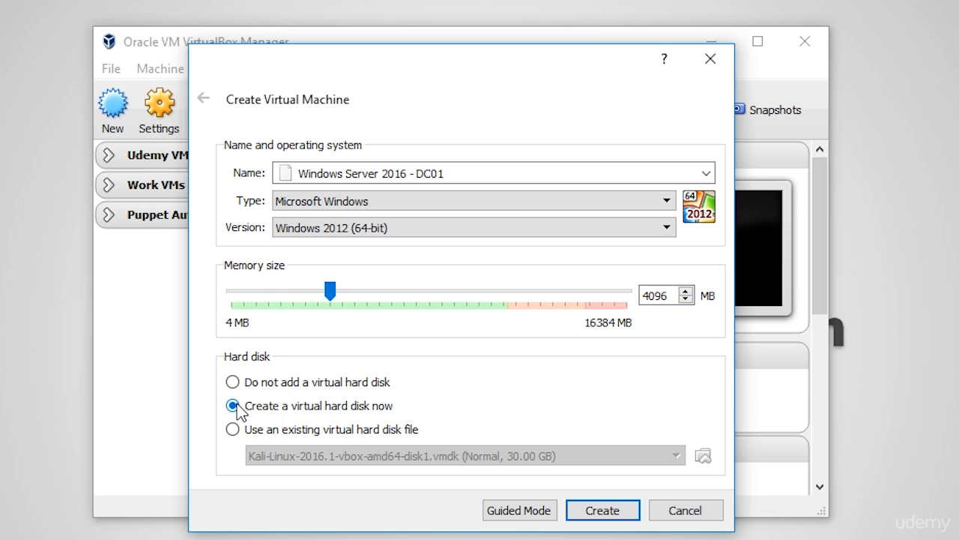
pyautogui.click(618, 516)
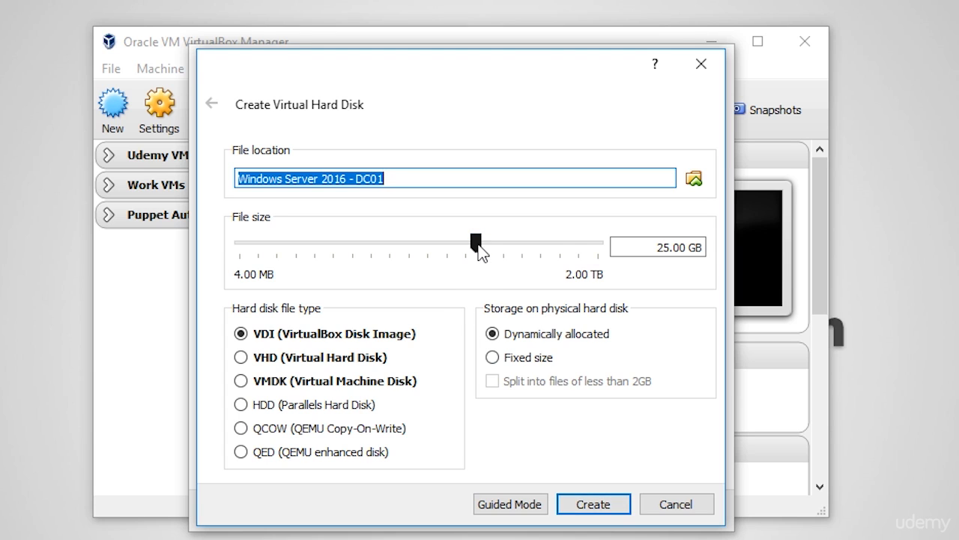
# Step: Set the file size of the virtual hard disk to 80 GB
pyautogui.moveTo(478, 245); pyautogui.dragTo(506, 245)
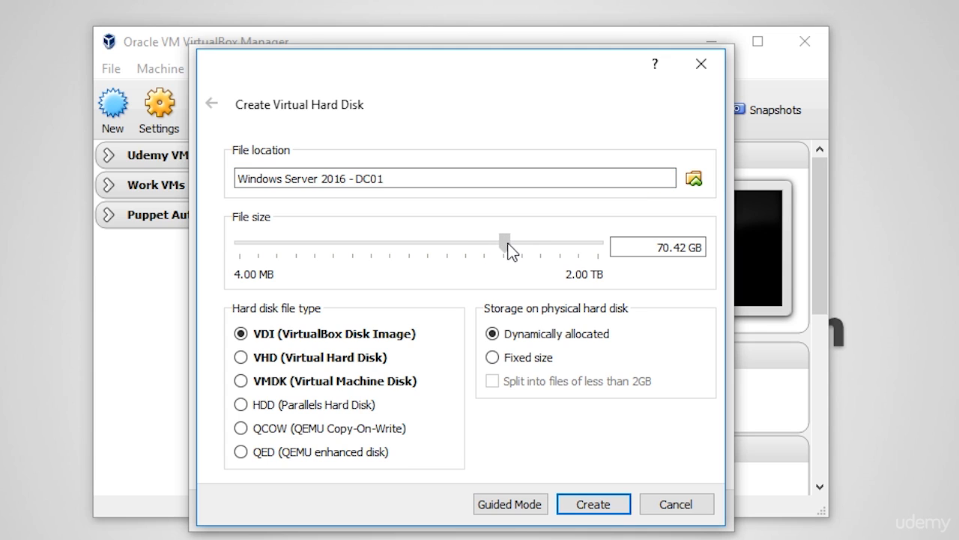
pyautogui.tripleClick(637, 246)
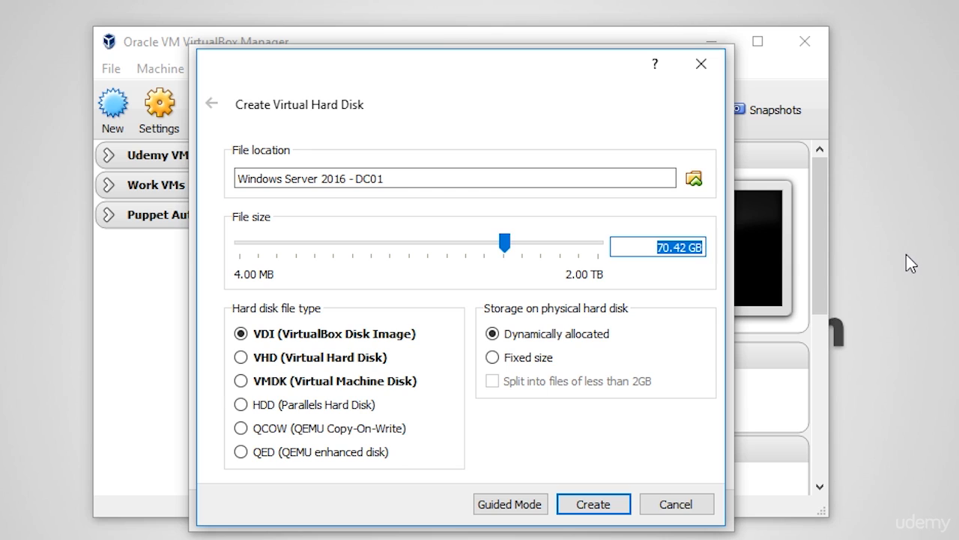
pyautogui.write('60.00')
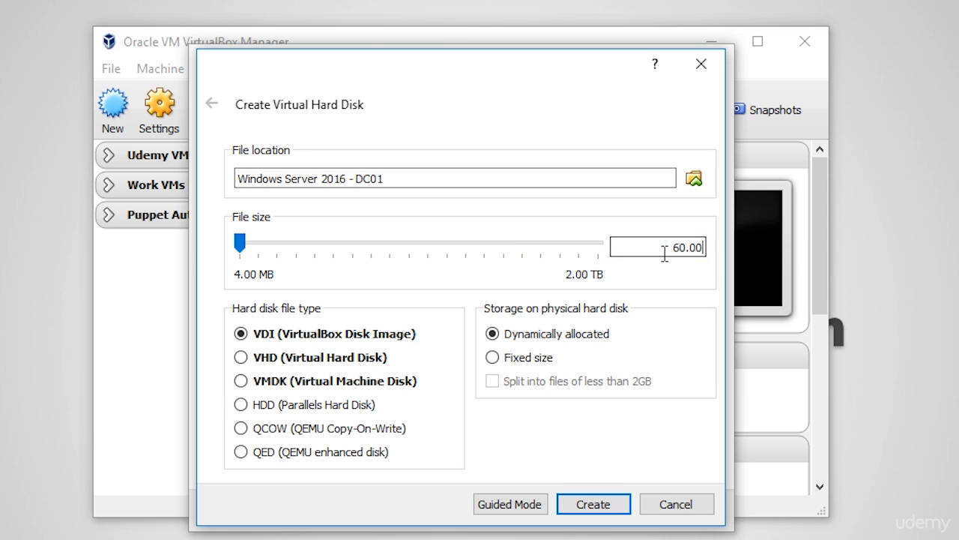
pyautogui.click(680, 247)
pyautogui.press('BackSpace')
pyautogui.write('8')
pyautogui.moveTo(690, 248); pyautogui.dragTo(718, 246)
pyautogui.press('BackSpace')
pyautogui.write('GB')
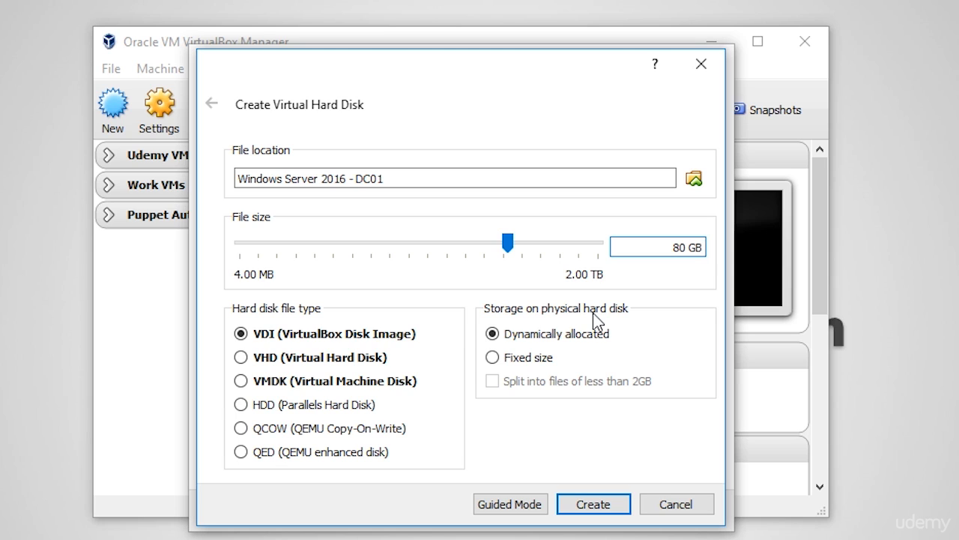
# Step: Compare the Fixed size option, return storage to Dynamically allocated, and create the virtual hard disk
pyautogui.click(538, 368)
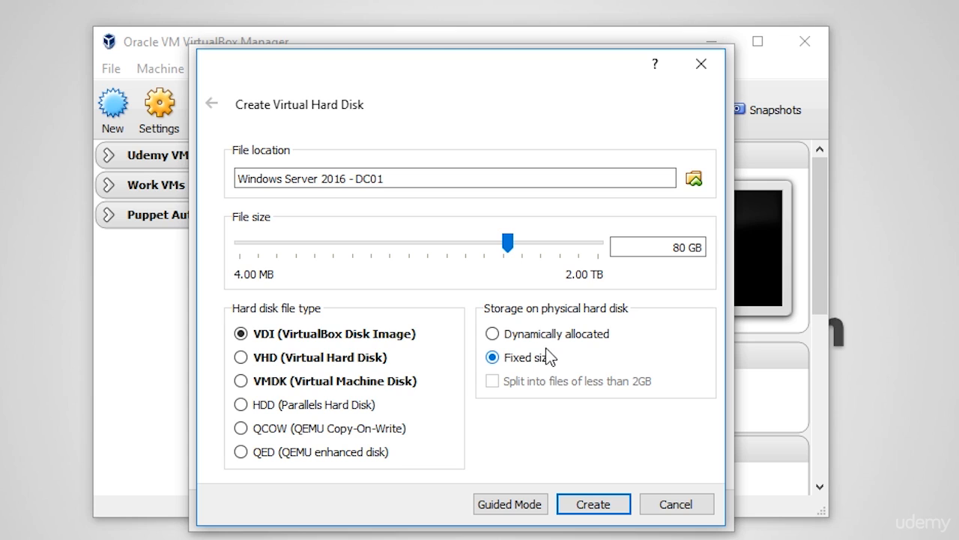
pyautogui.click(554, 336)
pyautogui.click(590, 504)
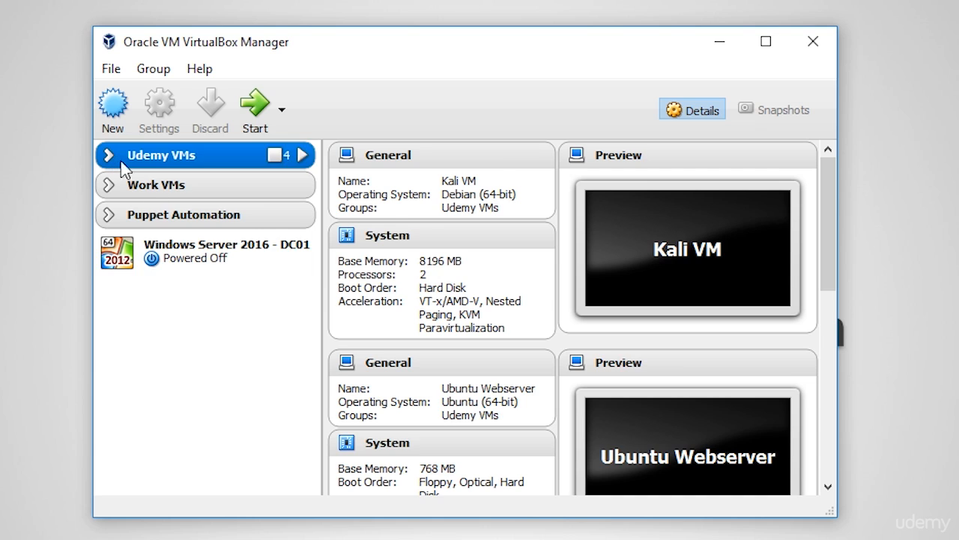
# Step: In the settings of the Windows Server 2016 - DC01 machine, set both Shared Clipboard and Drag'n'Drop to Bidirectional
pyautogui.click(206, 262)
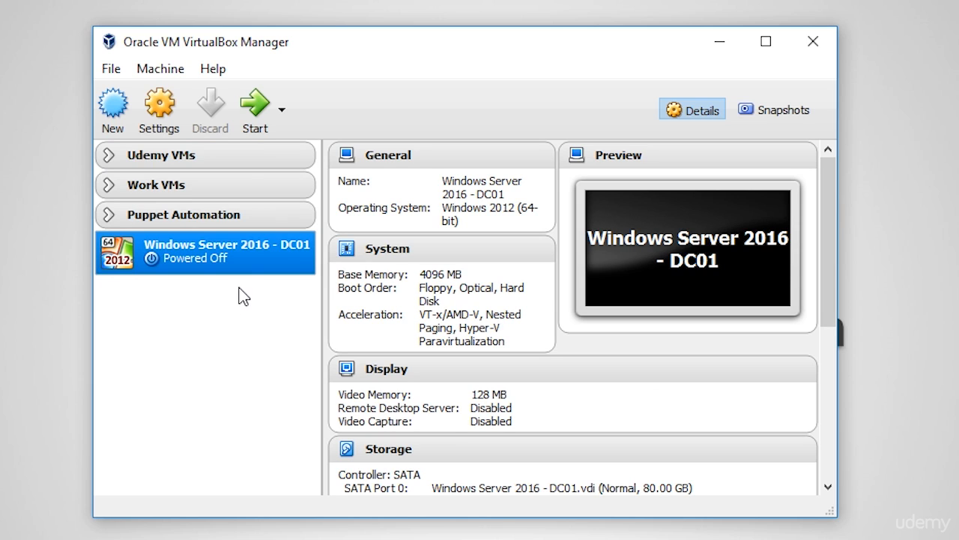
pyautogui.rightClick(240, 263)
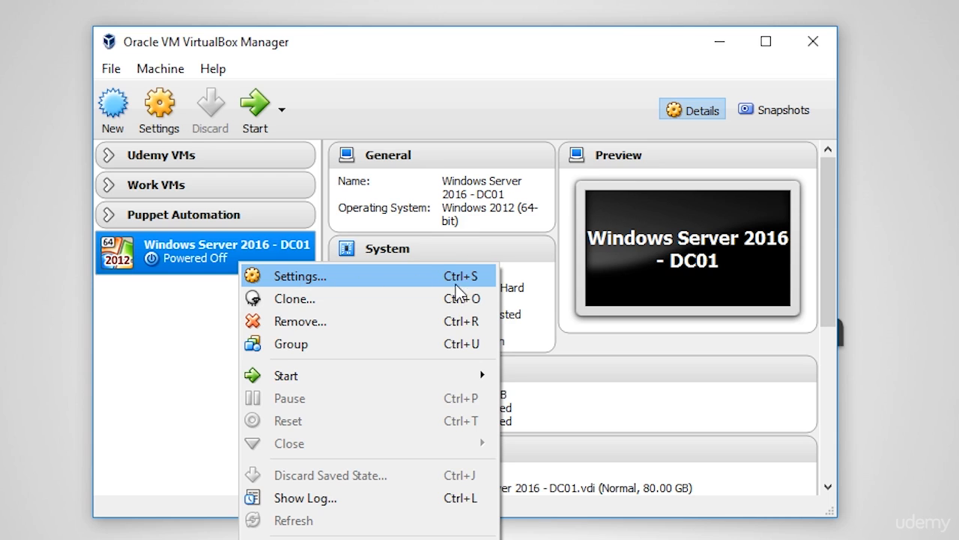
pyautogui.click(410, 276)
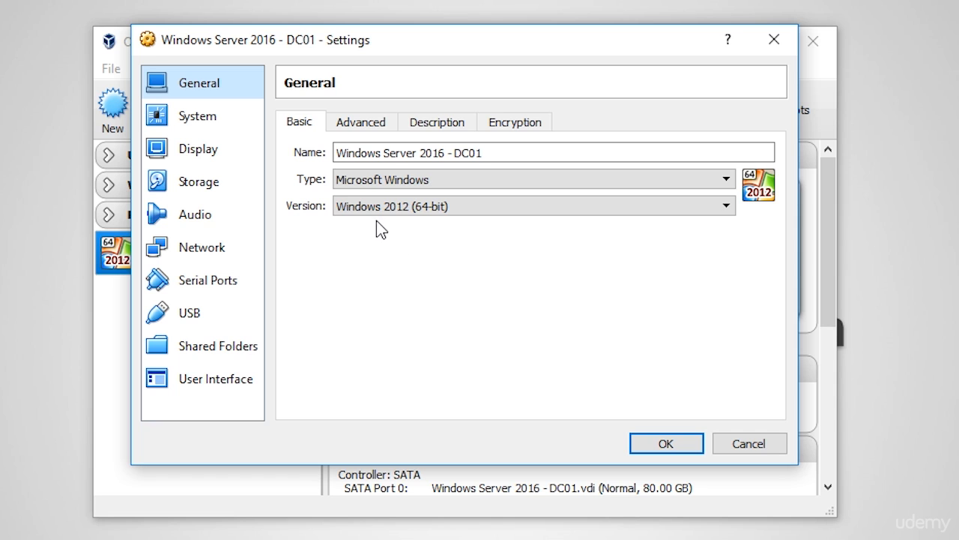
pyautogui.click(378, 128)
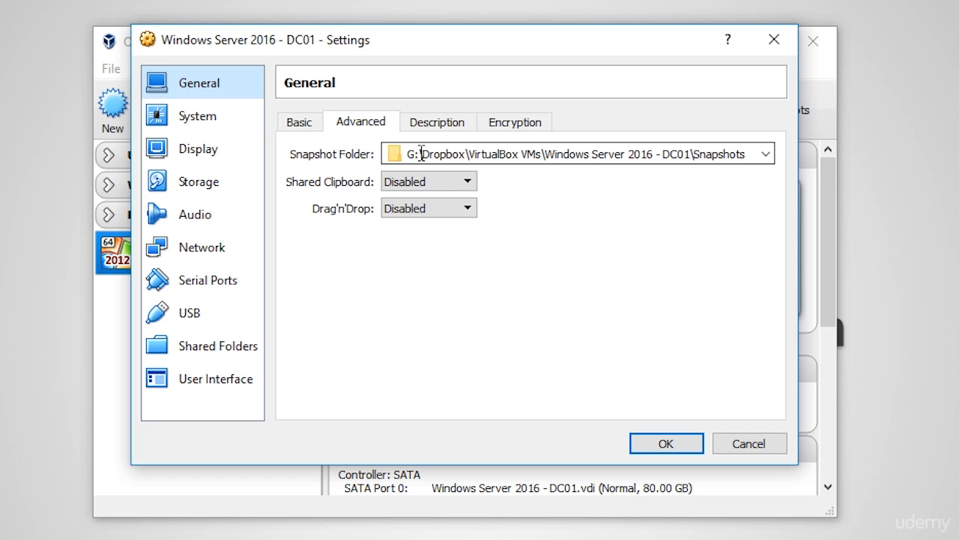
pyautogui.click(443, 182)
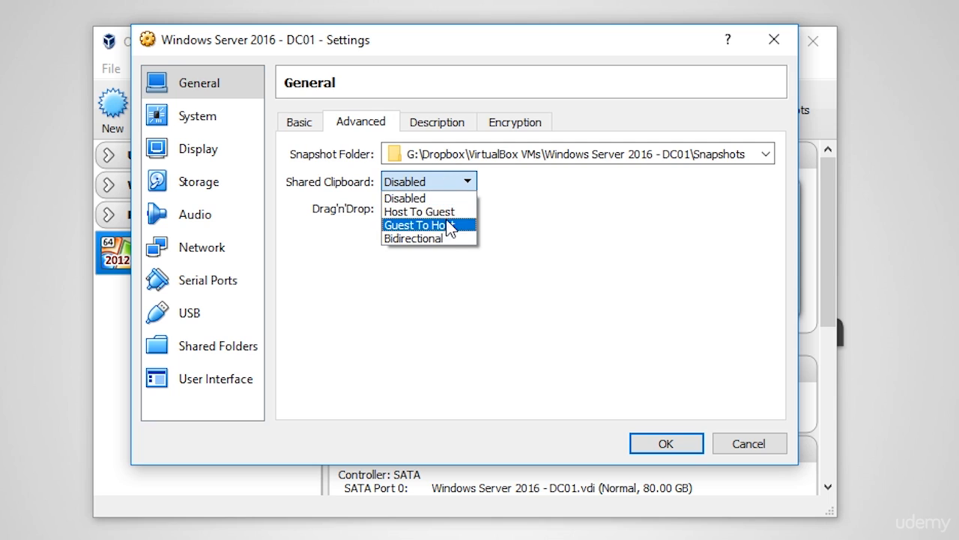
pyautogui.click(419, 239)
pyautogui.click(454, 211)
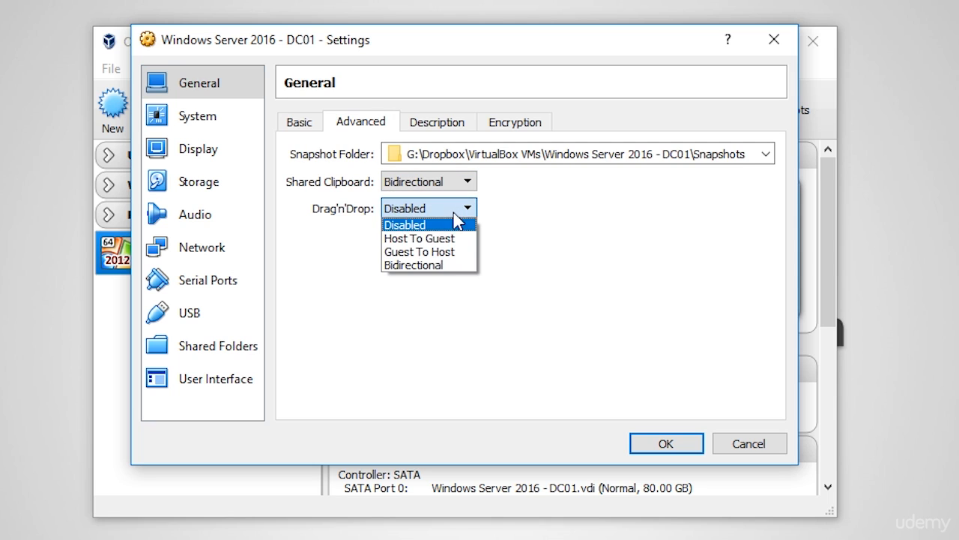
pyautogui.click(437, 265)
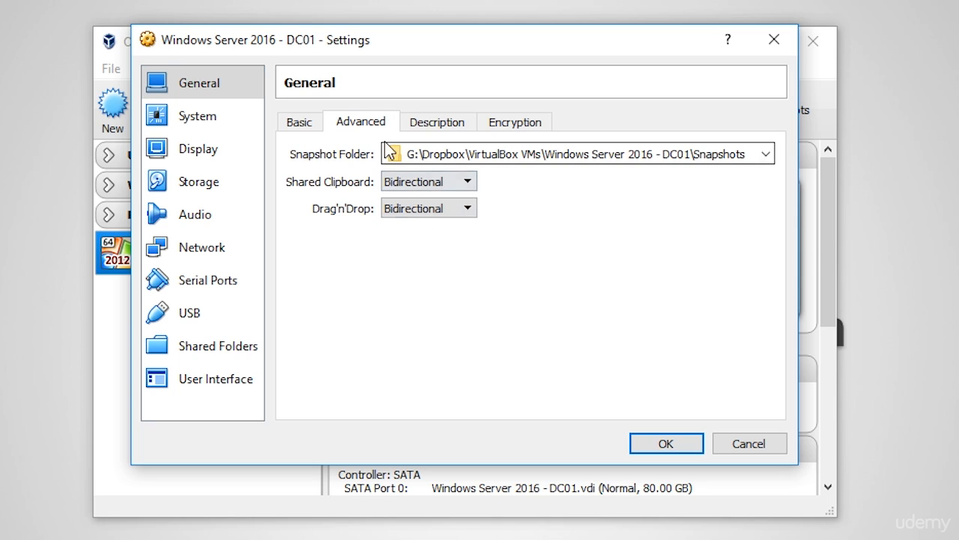
pyautogui.click(299, 122)
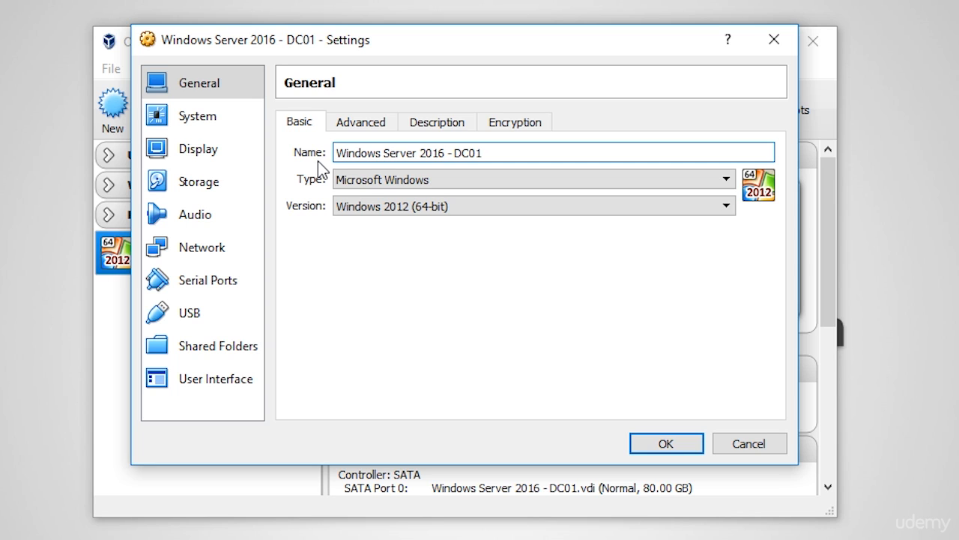
pyautogui.click(196, 113)
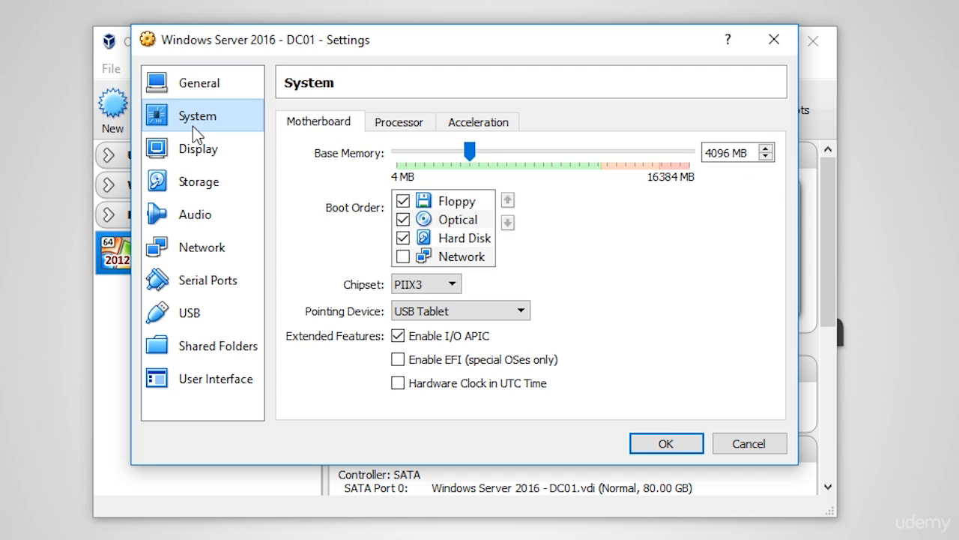
# Step: Examine the installation disk sources for the empty optical drive, including the ISO files in Downloads and Host Drive 'E:', without attaching any
pyautogui.click(198, 191)
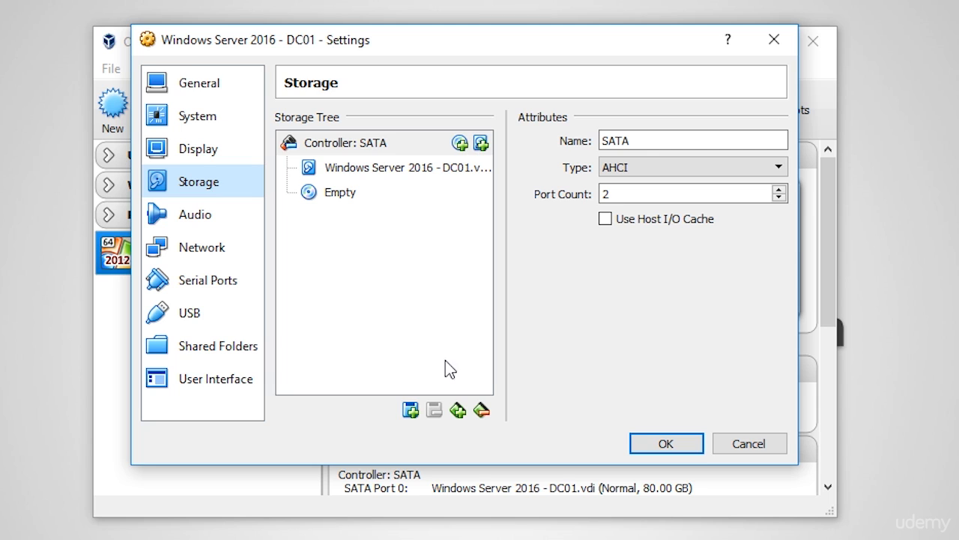
pyautogui.click(416, 412)
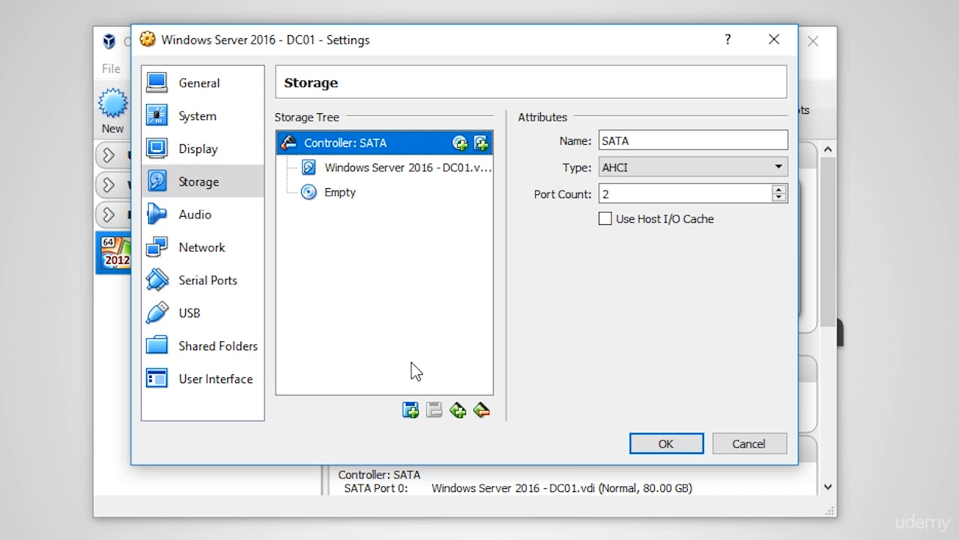
pyautogui.click(338, 196)
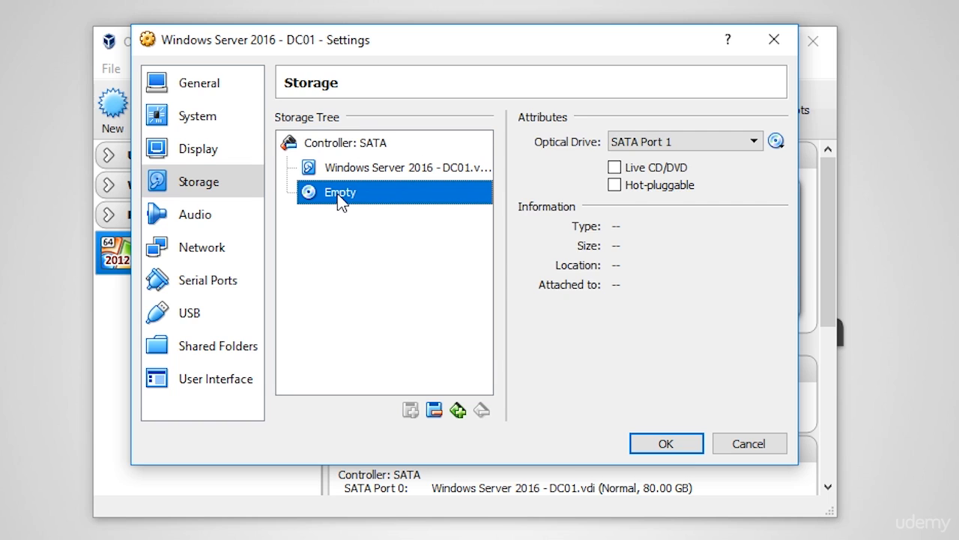
pyautogui.click(777, 142)
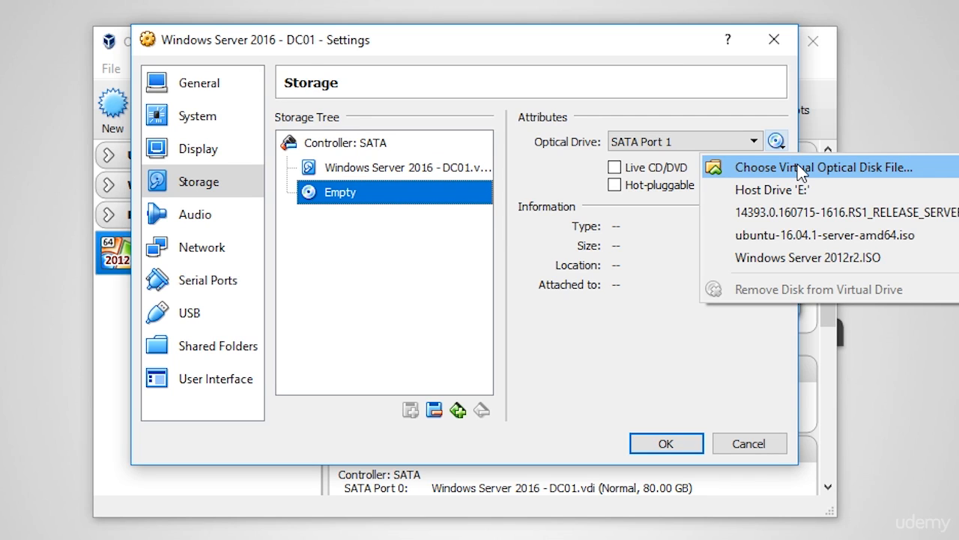
pyautogui.click(801, 169)
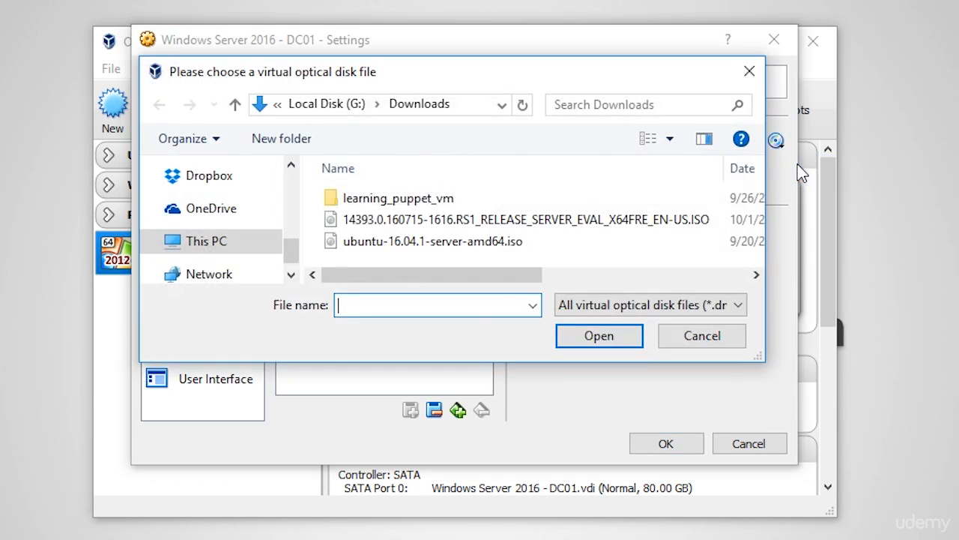
pyautogui.click(509, 243)
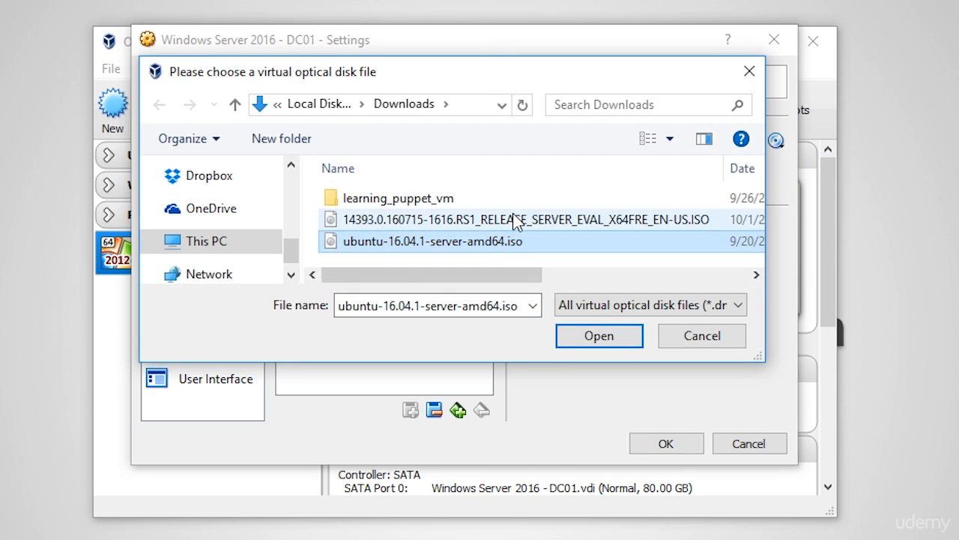
pyautogui.click(513, 223)
pyautogui.click(498, 244)
pyautogui.click(500, 223)
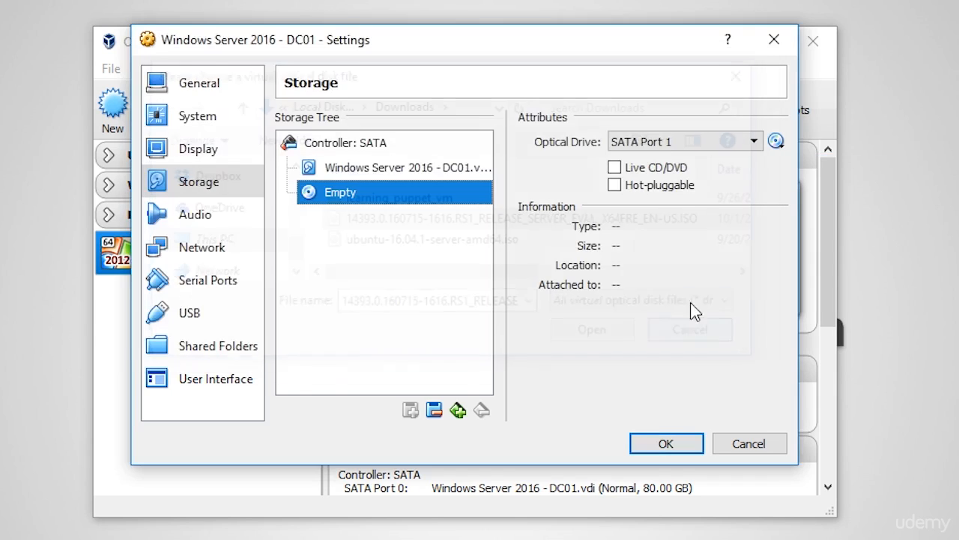
pyautogui.click(702, 335)
pyautogui.click(776, 141)
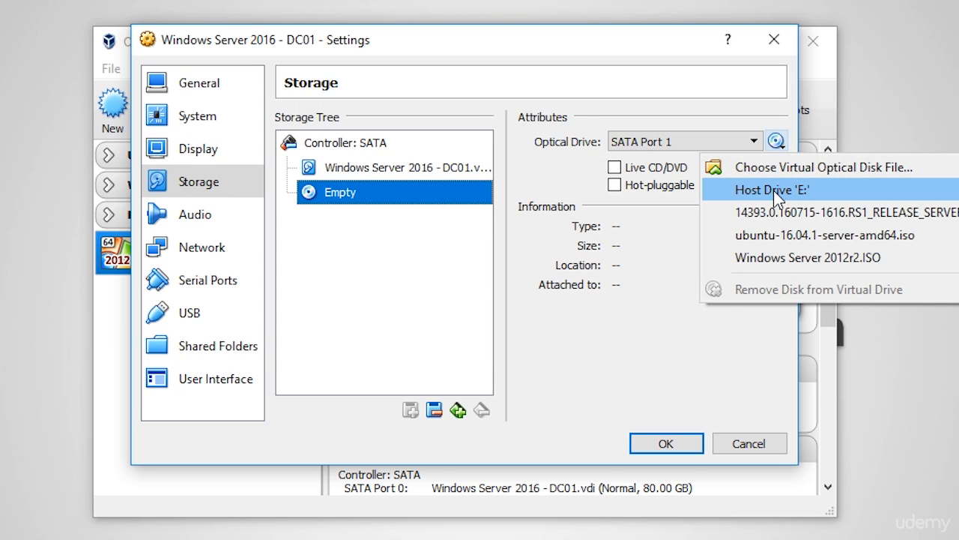
pyautogui.click(473, 238)
# Step: Review the available attachment types for network Adapter 1, including Host-only Adapter, and keep NAT
pyautogui.click(208, 255)
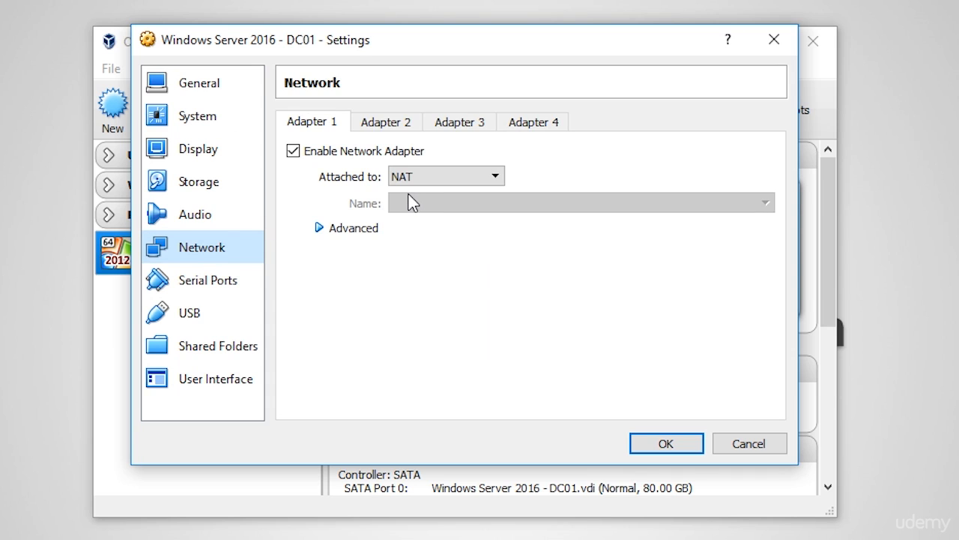
pyautogui.click(491, 178)
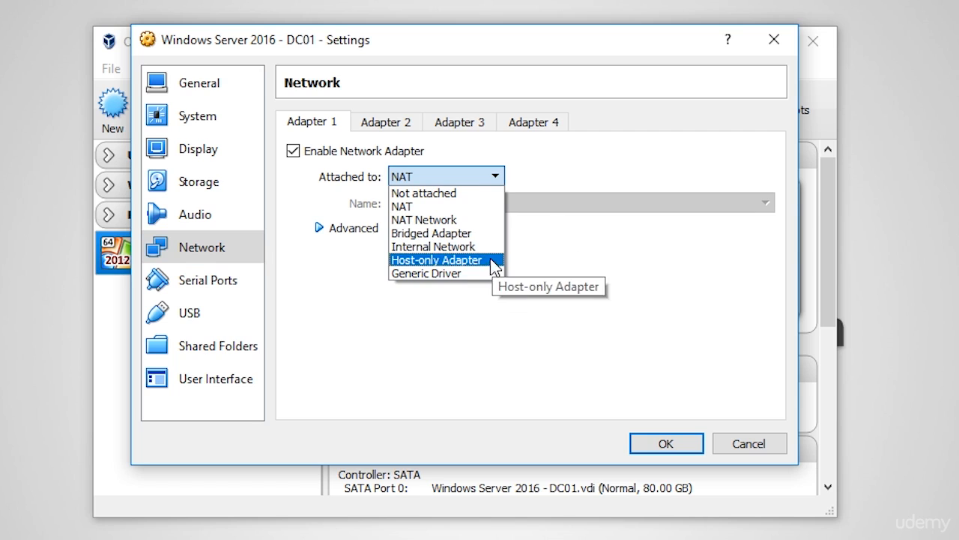
pyautogui.click(513, 169)
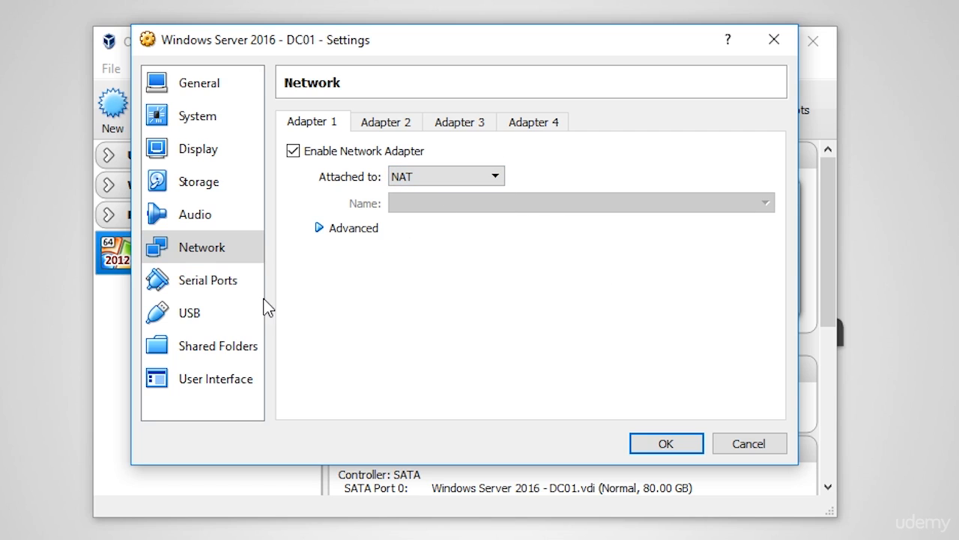
# Step: Try adding the user's Downloads folder as a shared folder with Auto-mount enabled, and discard both the share and the open machine settings
pyautogui.click(231, 348)
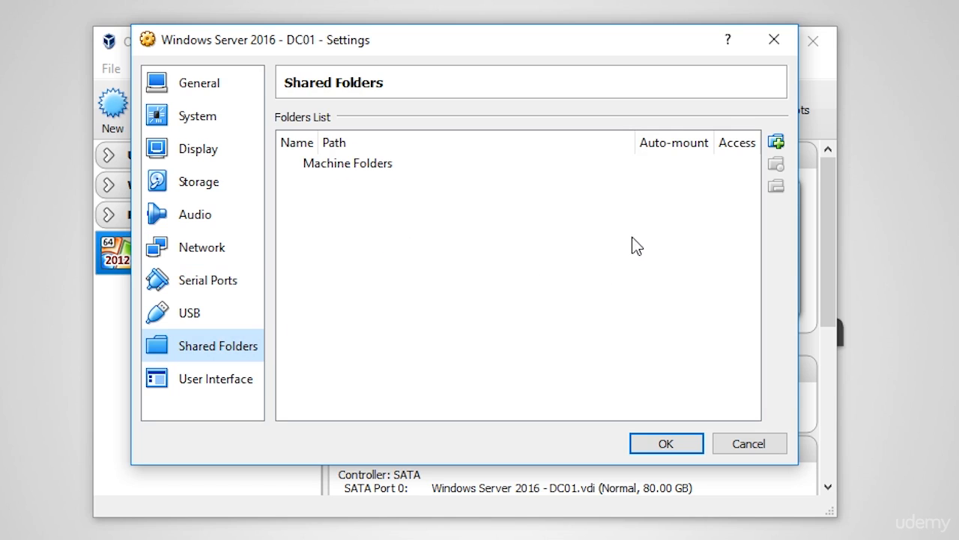
pyautogui.click(777, 141)
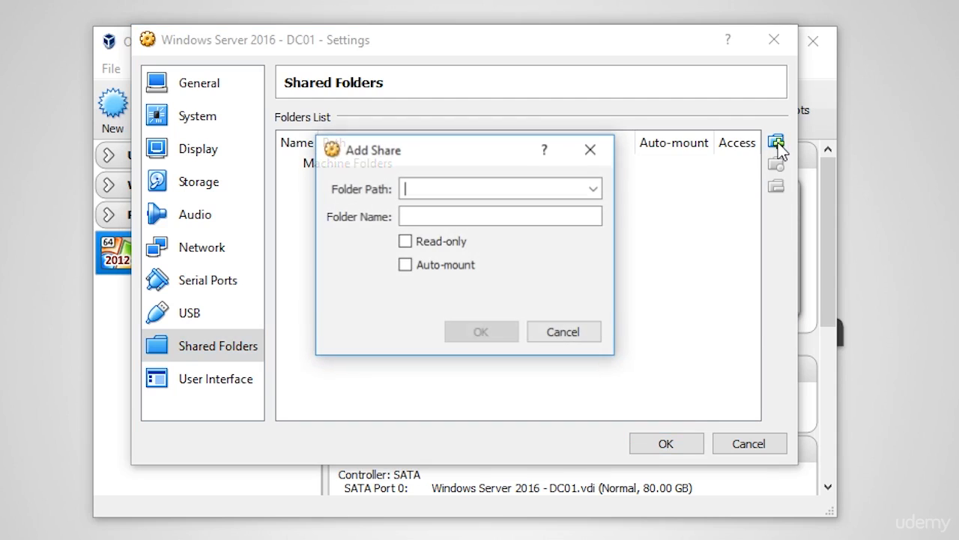
pyautogui.click(595, 189)
pyautogui.click(574, 225)
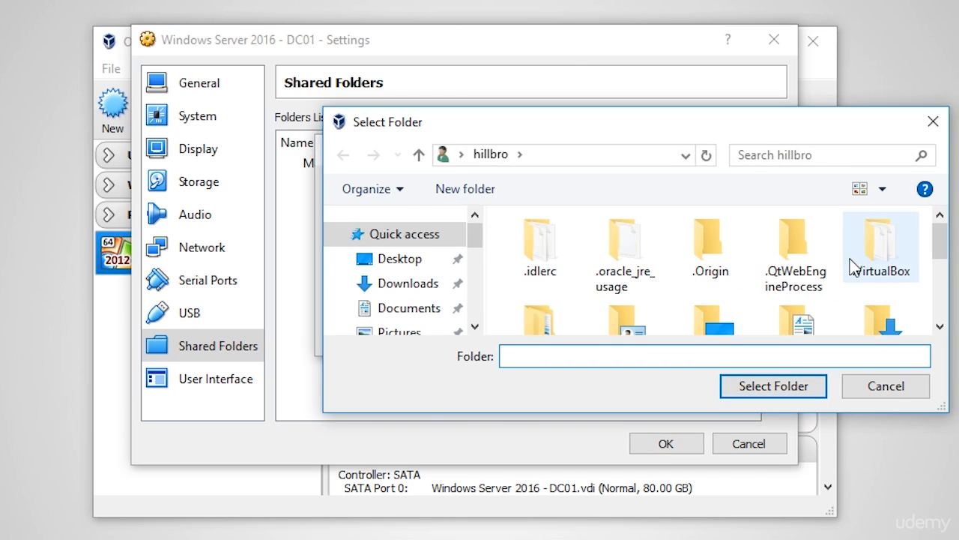
pyautogui.scroll(-1, 878, 258)
pyautogui.click(871, 303)
pyautogui.click(774, 386)
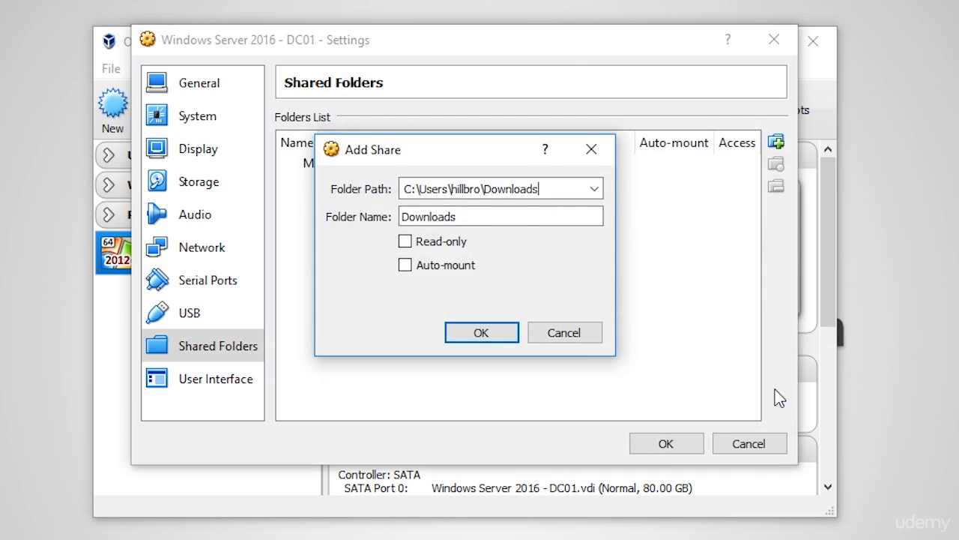
pyautogui.click(448, 266)
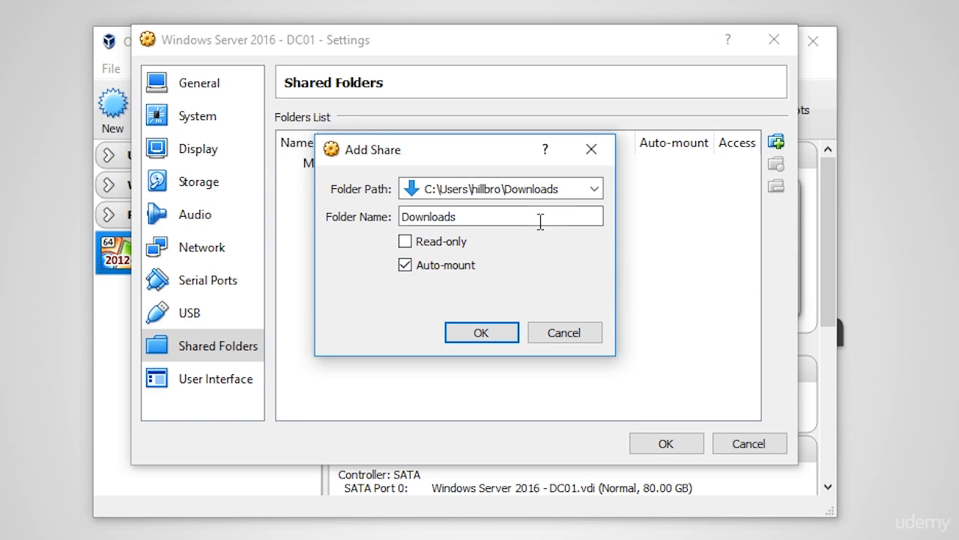
pyautogui.click(565, 336)
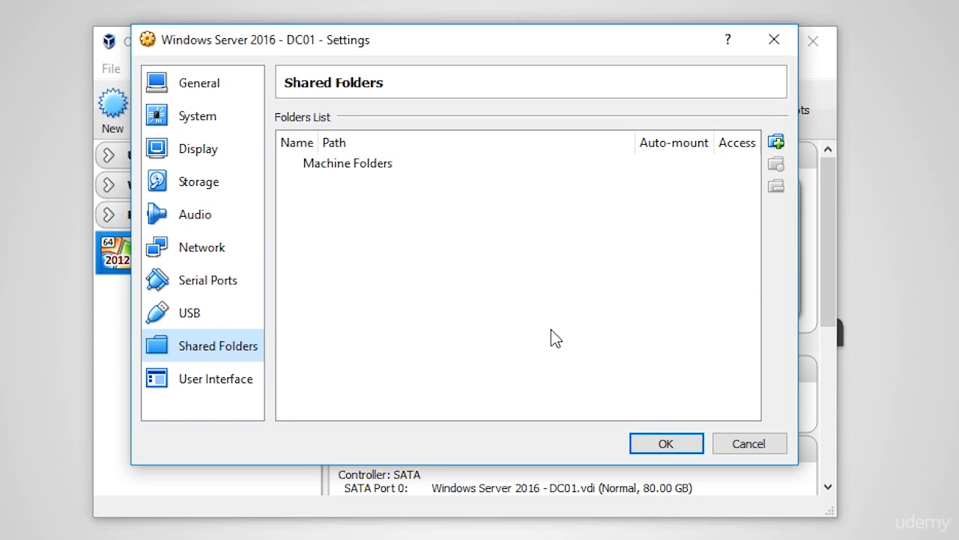
pyautogui.click(745, 448)
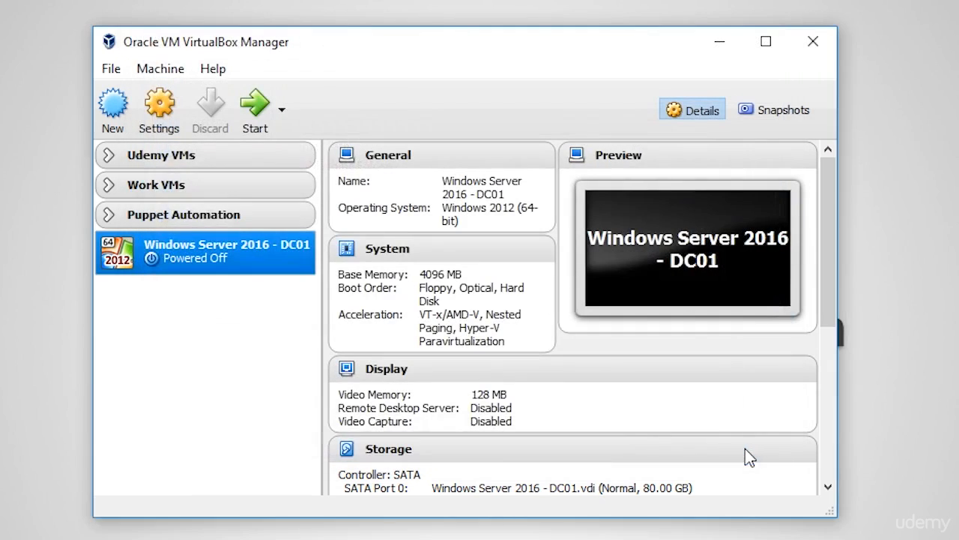